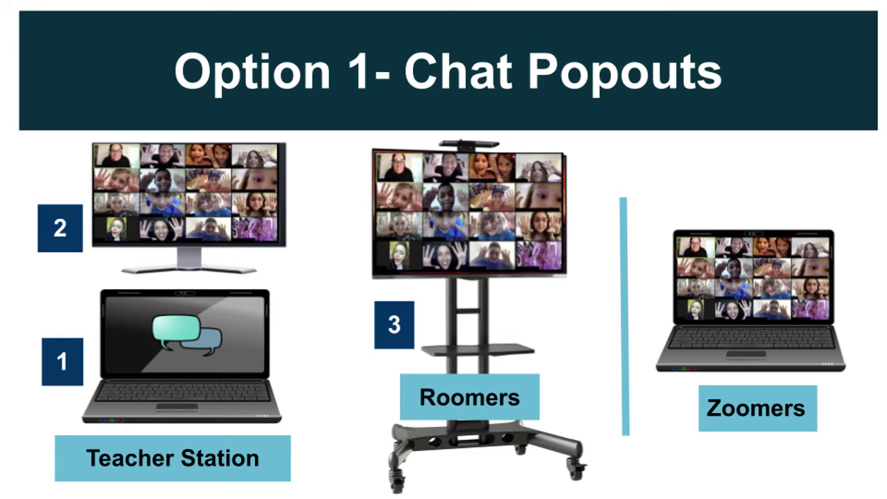
key(Right)
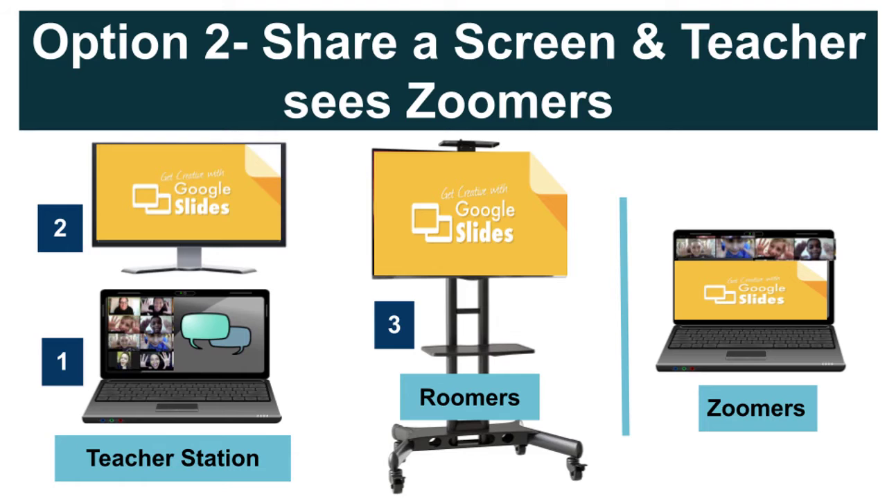
key(Right)
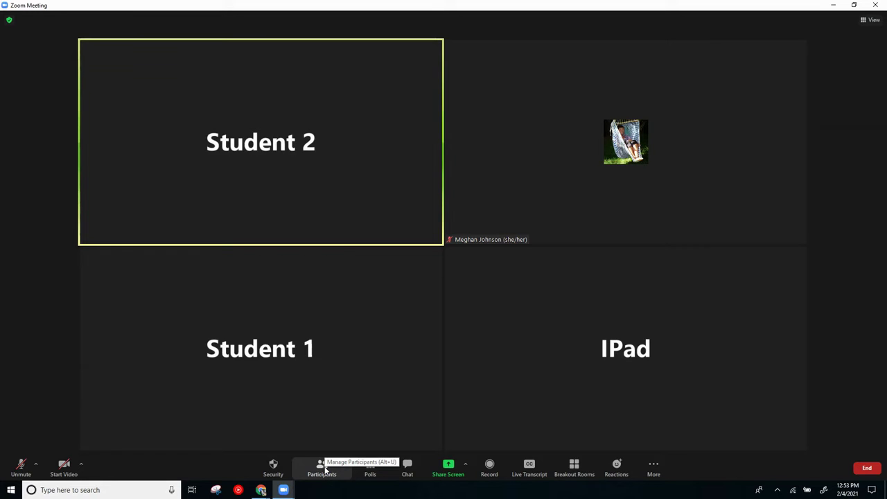
Open the meeting chat, pop it out into its own window and place it near the middle of the meeting.
click(406, 472)
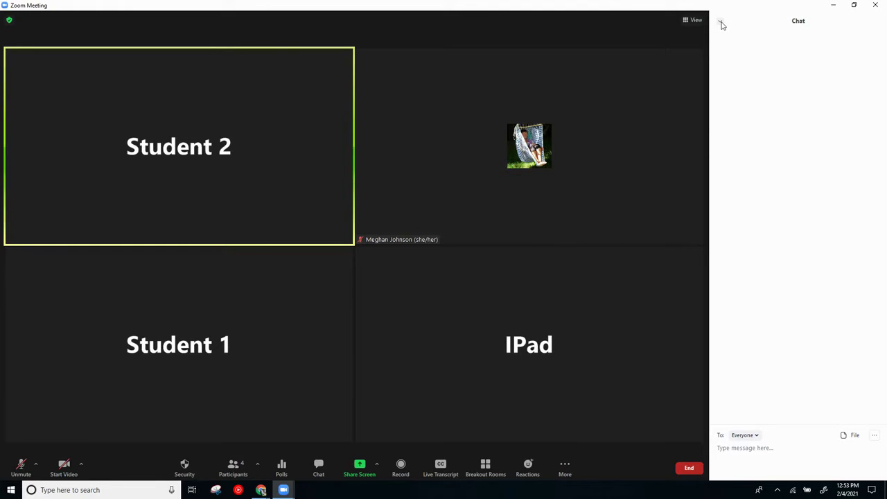
click(721, 22)
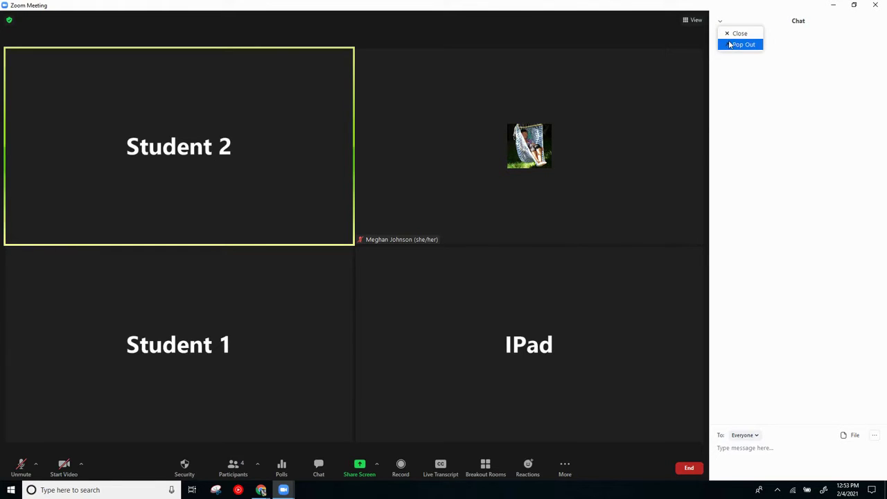
click(729, 44)
drag(574, 214, 475, 227)
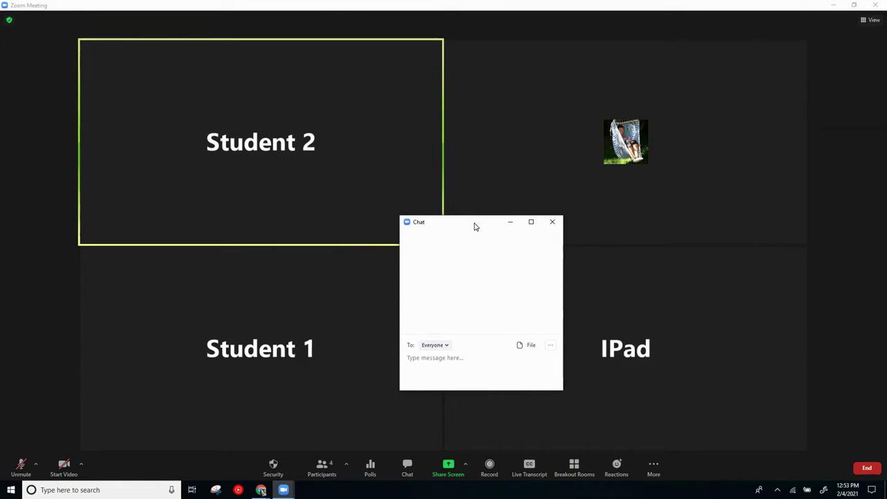
drag(475, 227, 454, 199)
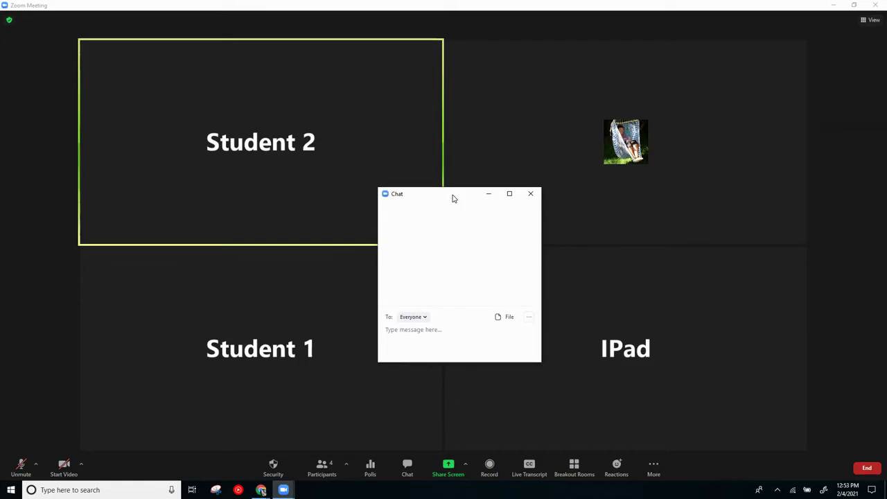
Merge the chat back into the meeting window and pop it out again.
click(530, 320)
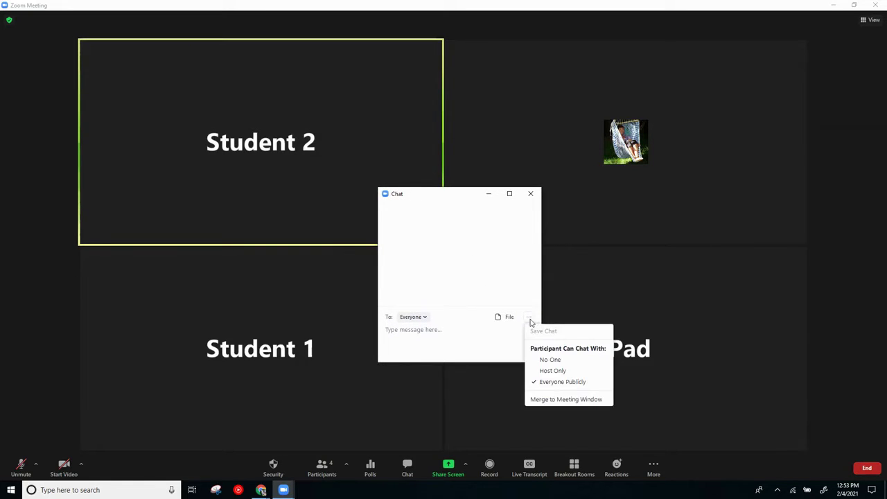
click(544, 400)
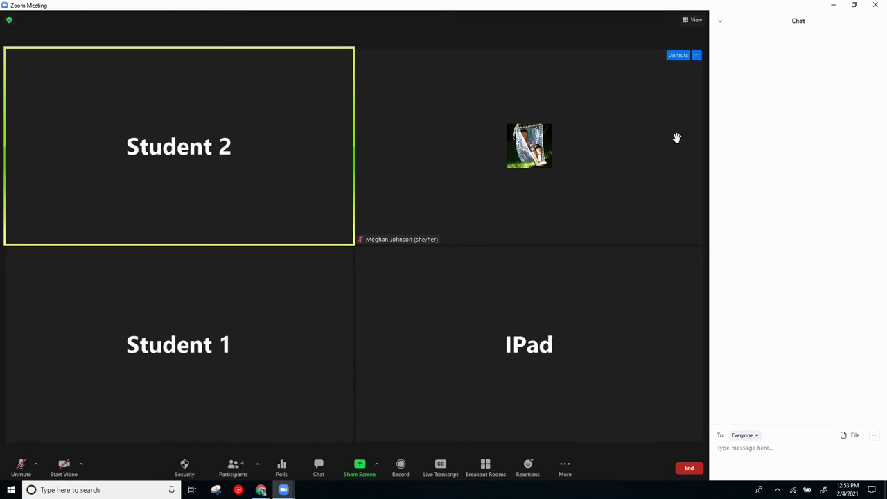
click(720, 21)
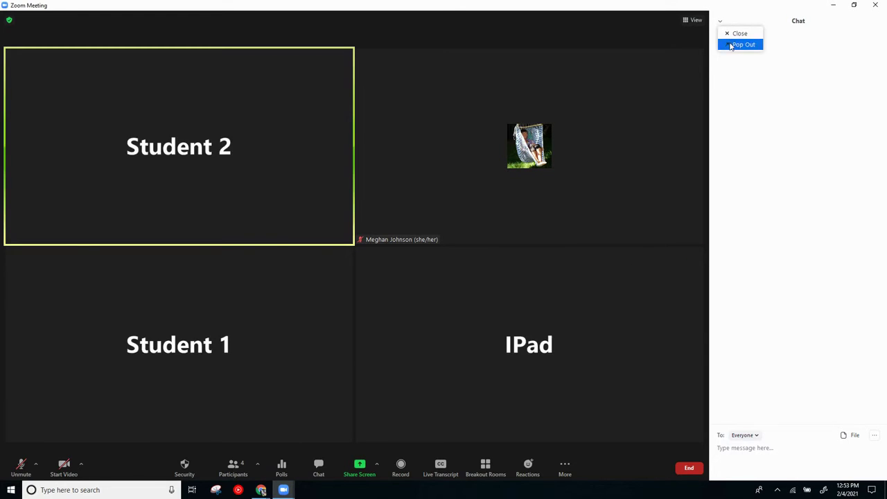
click(736, 44)
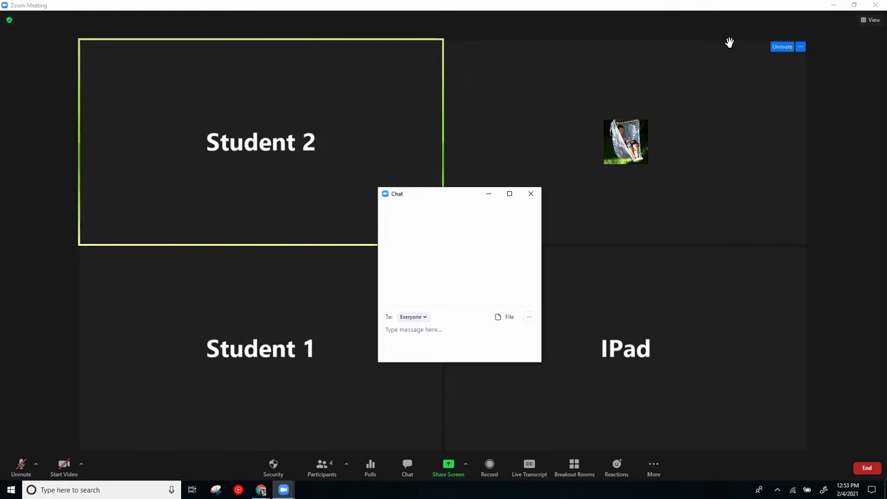
Pop out the participants list into its own window and arrange it side by side with the chat window.
click(332, 473)
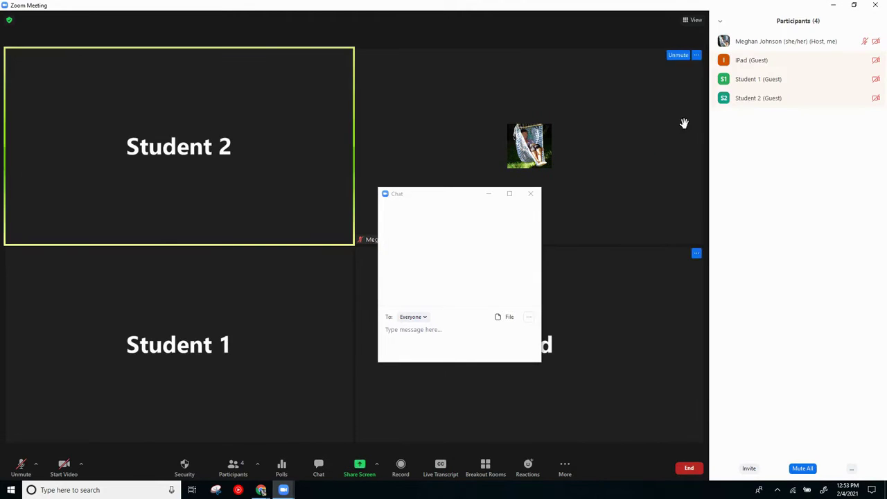
click(721, 20)
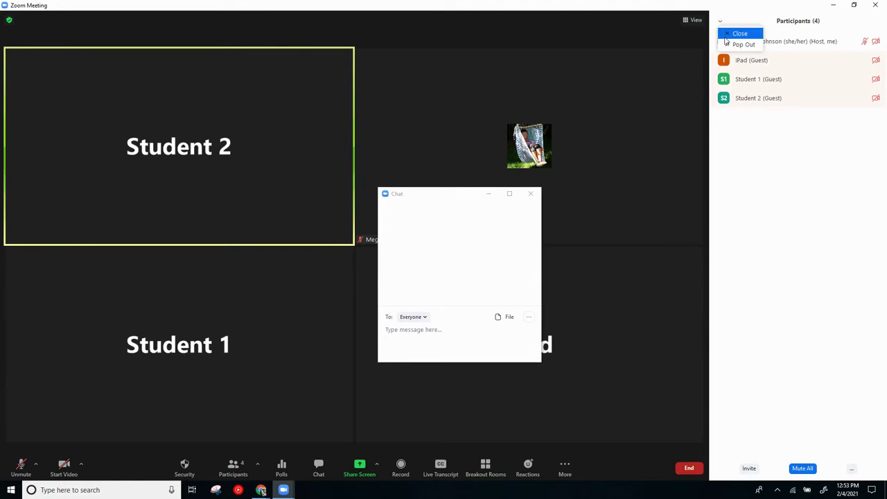
click(728, 46)
drag(336, 235, 288, 230)
drag(425, 195, 467, 220)
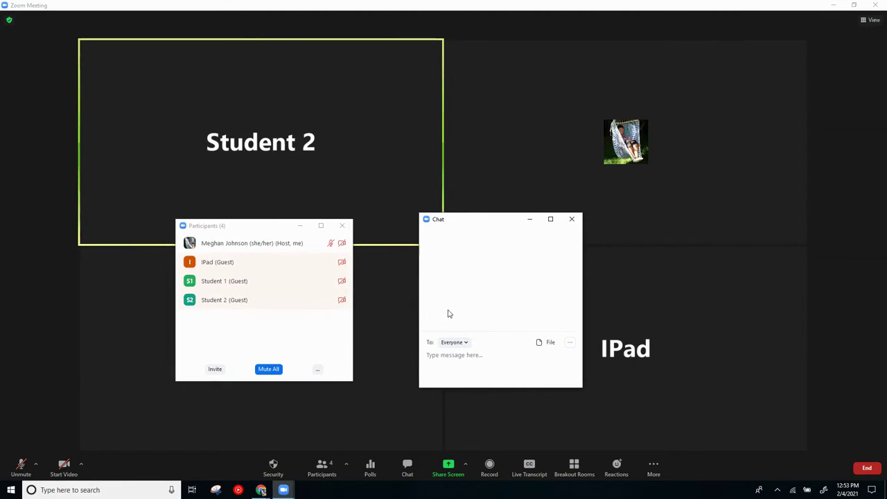
mouse_move(226, 267)
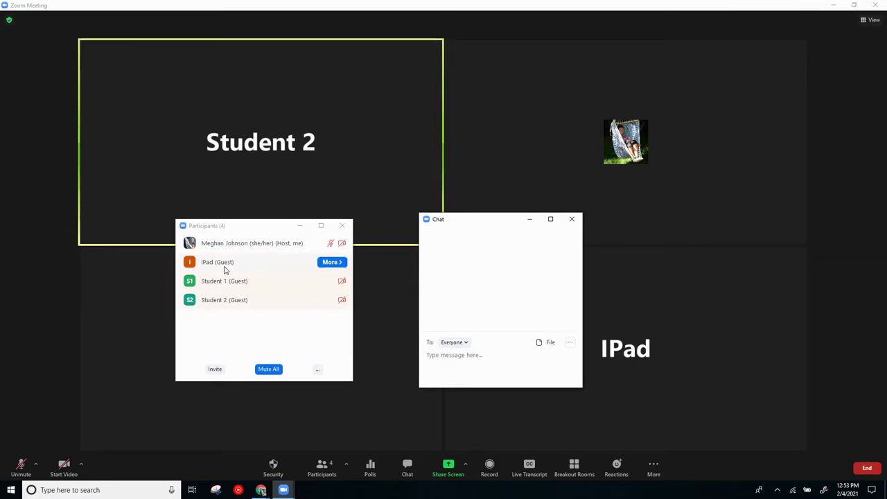
Move the un-maximized meeting window to the other monitor and reposition the Chat and Participants windows on the desktop.
click(855, 6)
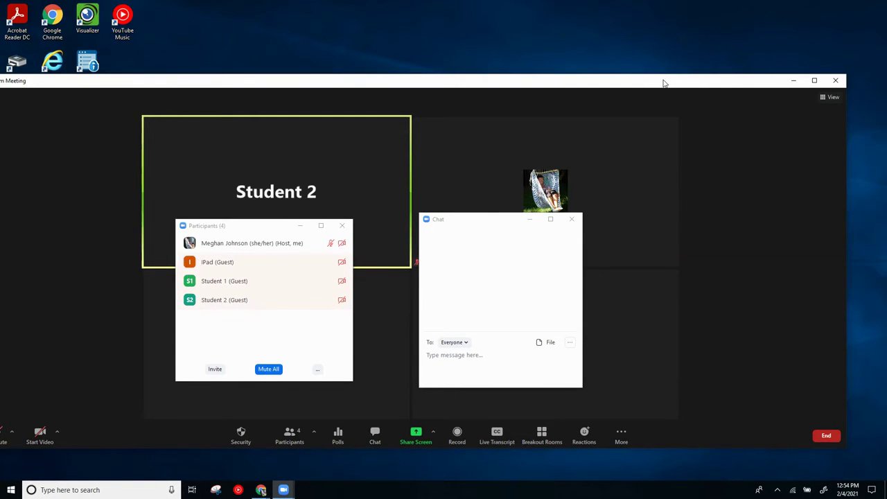
drag(663, 83, 683, 0)
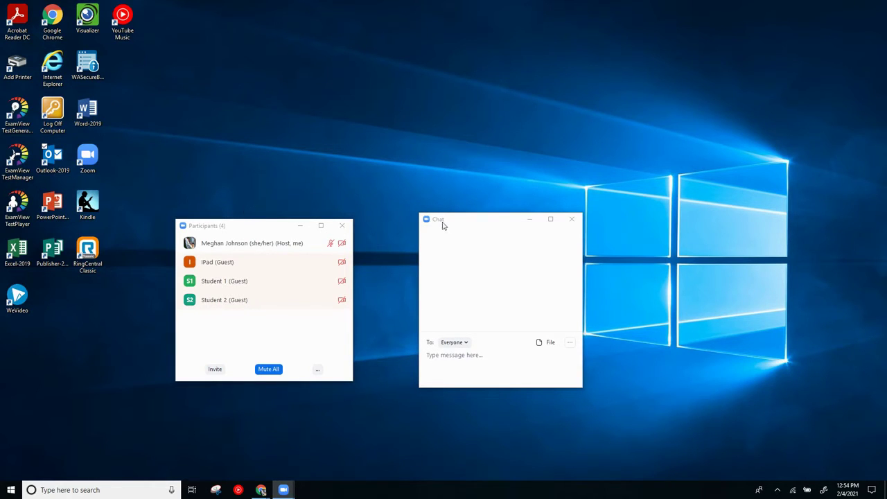
drag(463, 221, 530, 166)
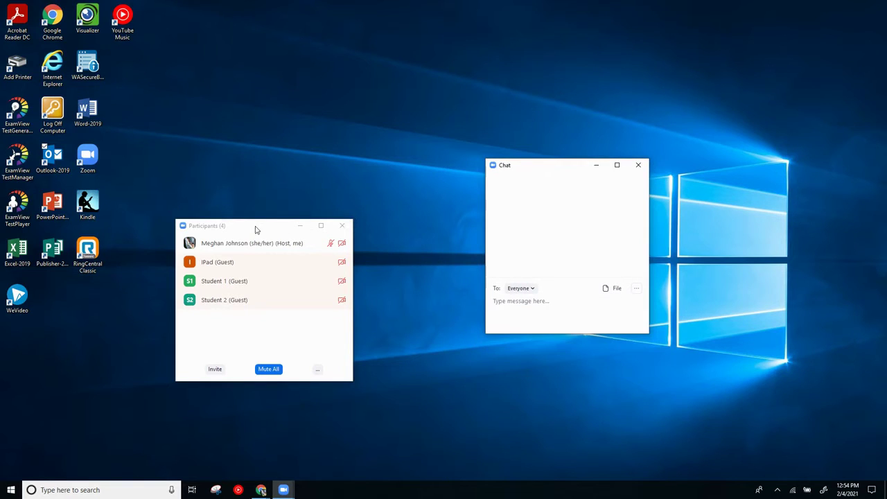
drag(255, 229, 297, 162)
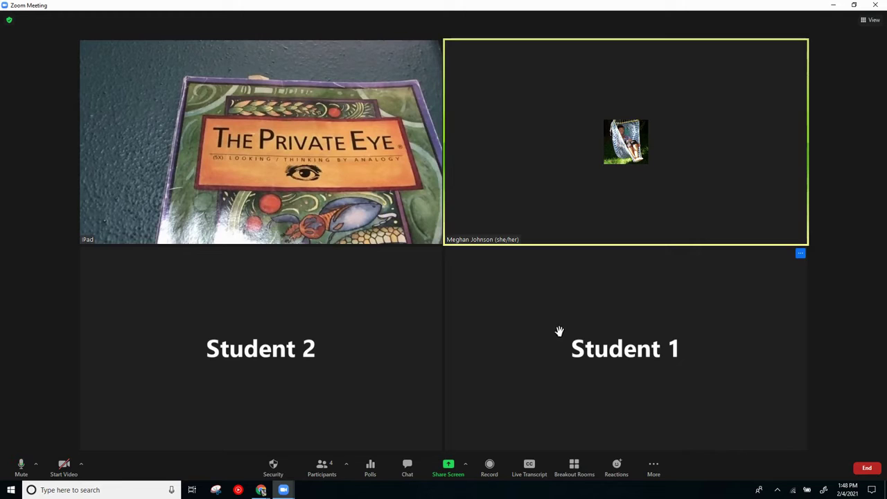
Pin Student 1's video as the main view and remove the pin again.
click(801, 254)
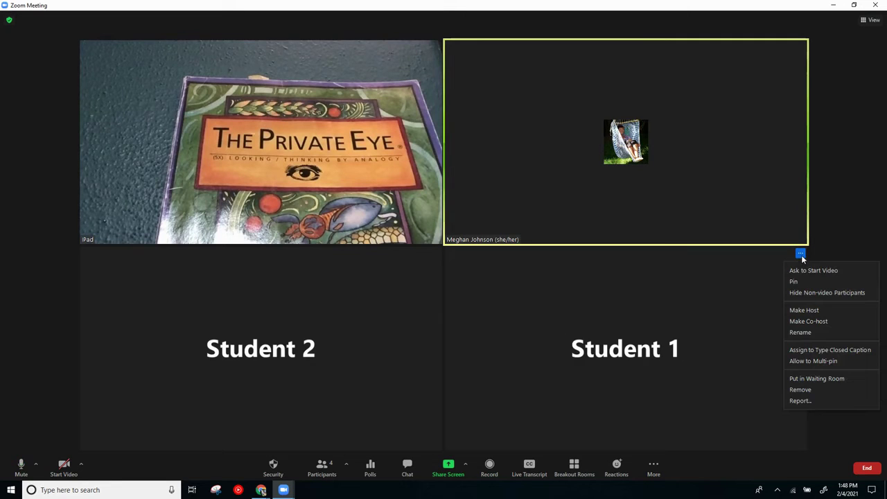
click(797, 282)
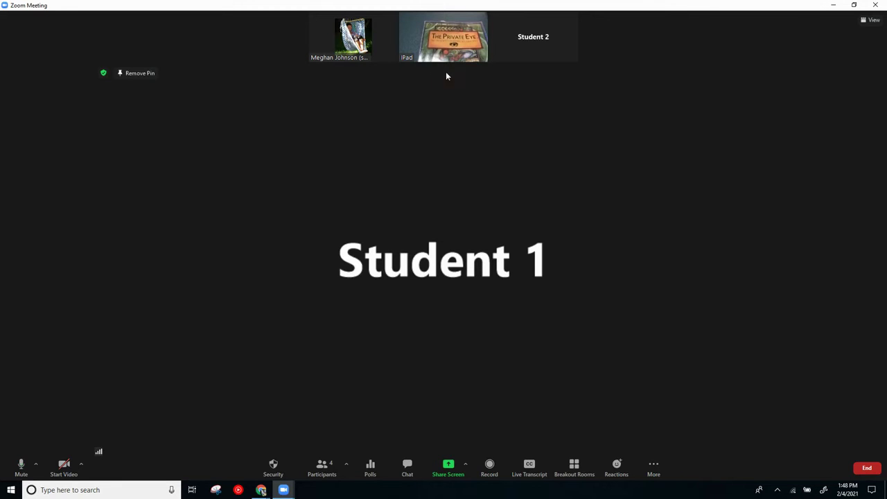
click(136, 74)
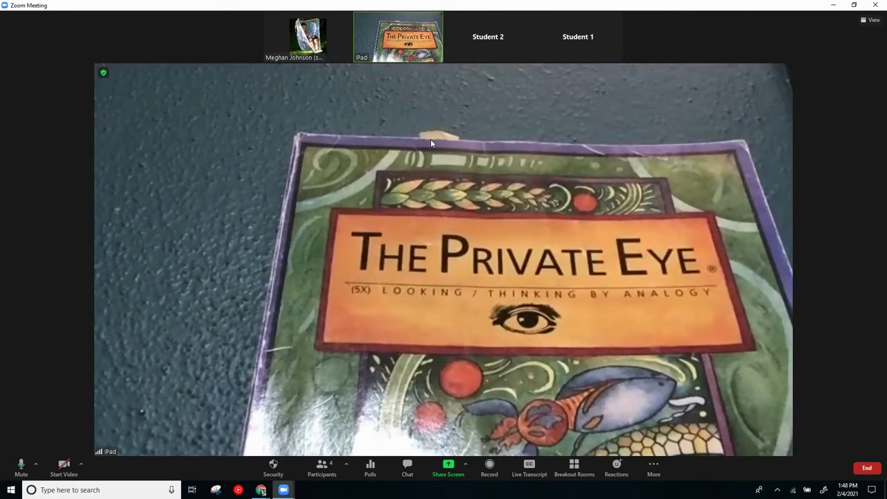
Spotlight the iPad's video for everyone in the meeting.
mouse_move(435, 28)
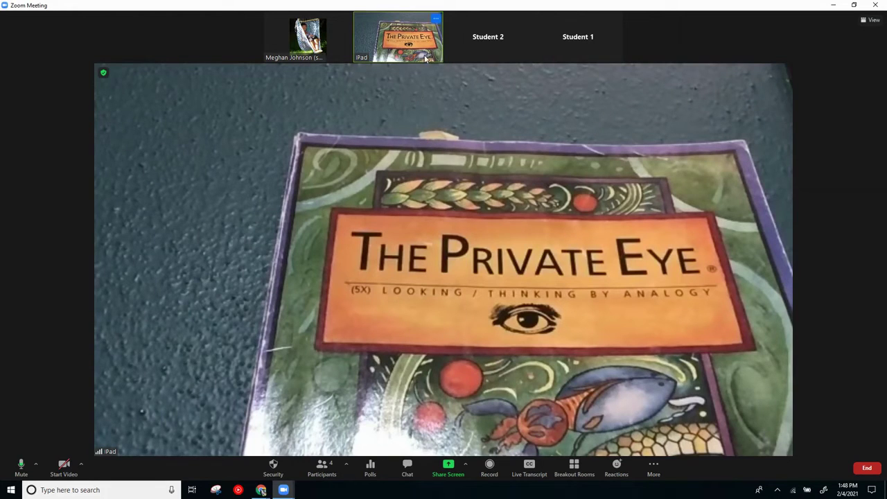
click(436, 20)
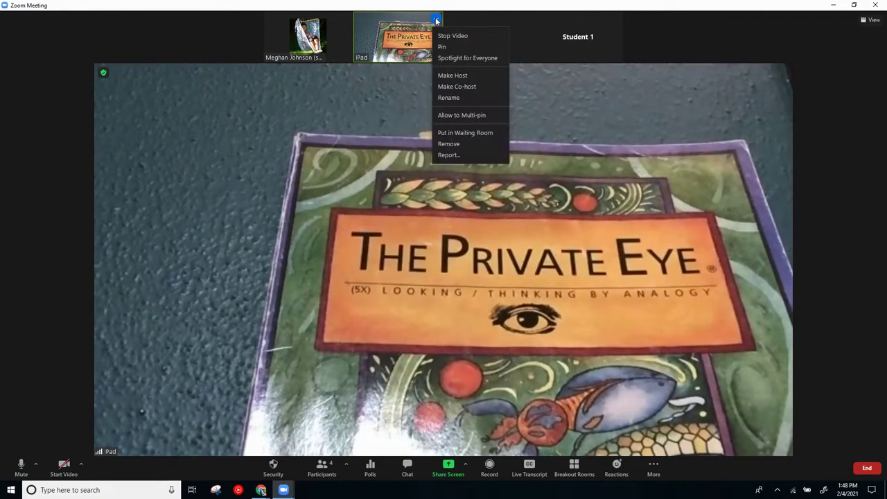
click(457, 58)
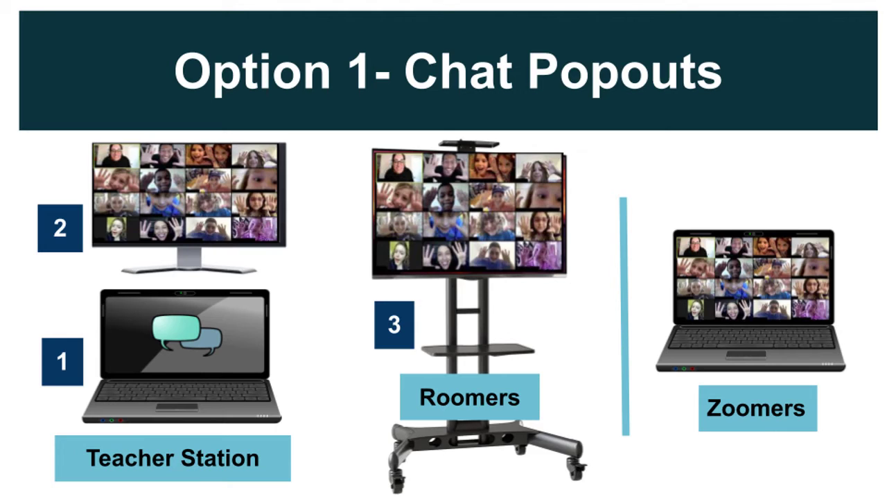
key(Right)
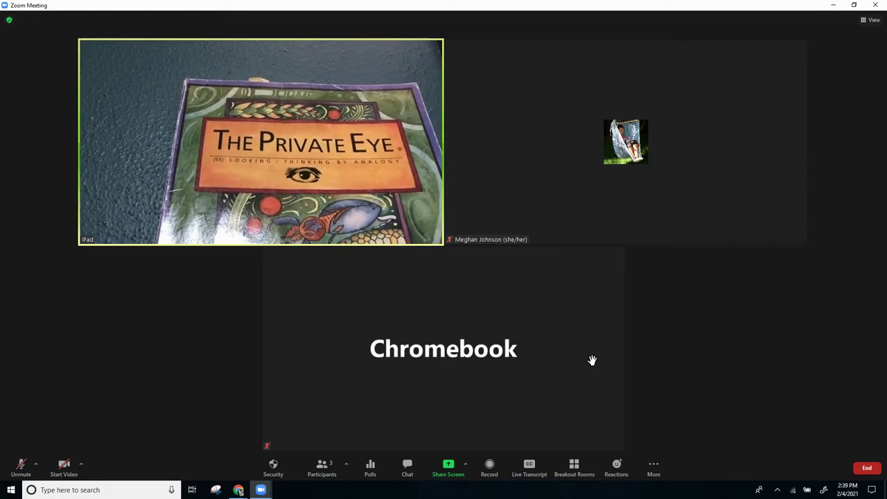
Share Screen 1 with the meeting participants.
click(449, 470)
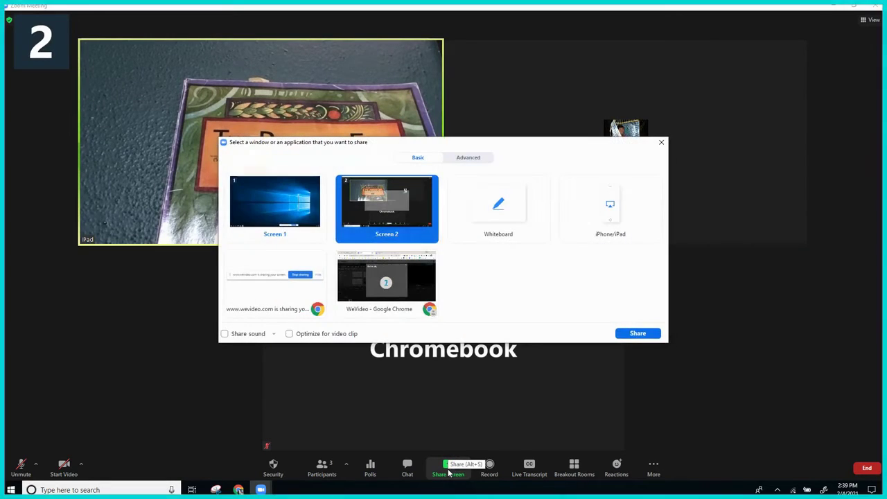
click(281, 223)
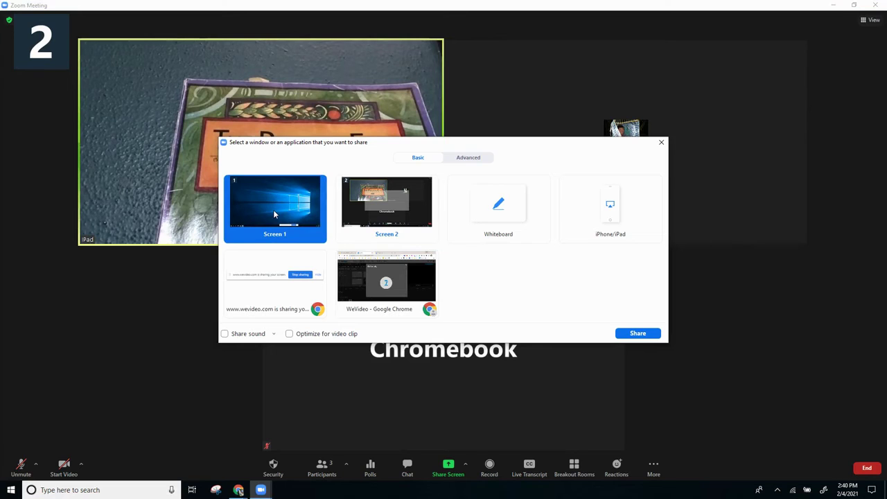
click(638, 333)
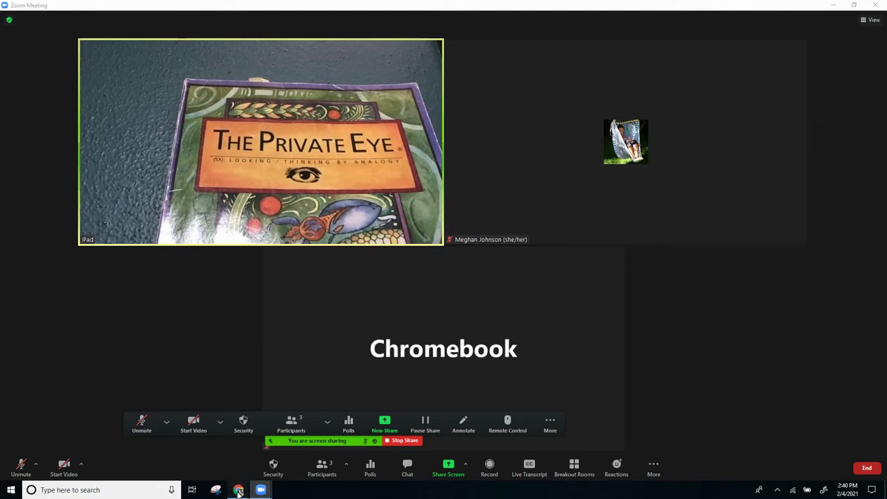
Switch to Chrome's Google Earth page of Mount Saint Helens and move the browser window onto the shared monitor.
mouse_move(237, 490)
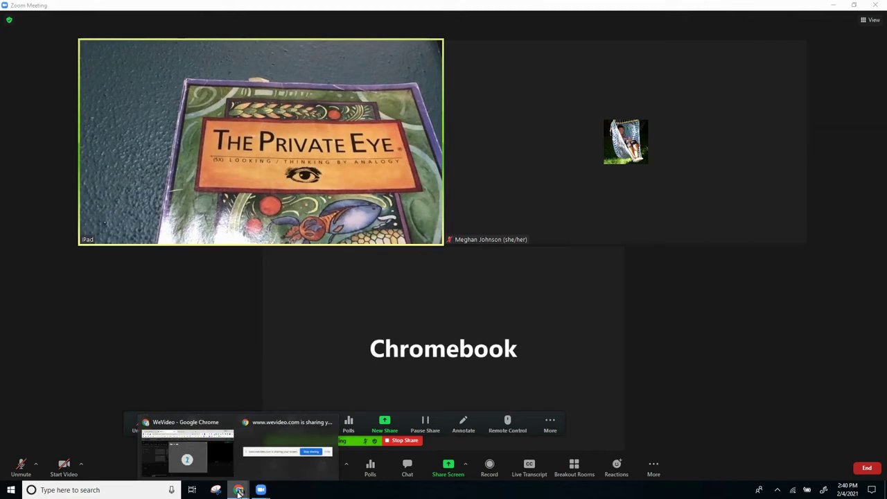
click(208, 469)
click(373, 101)
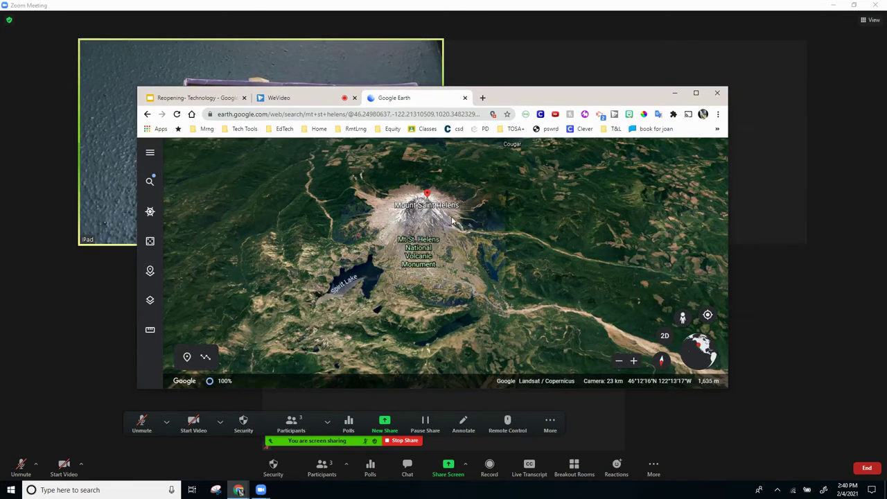
scroll(571, 311, up, 3)
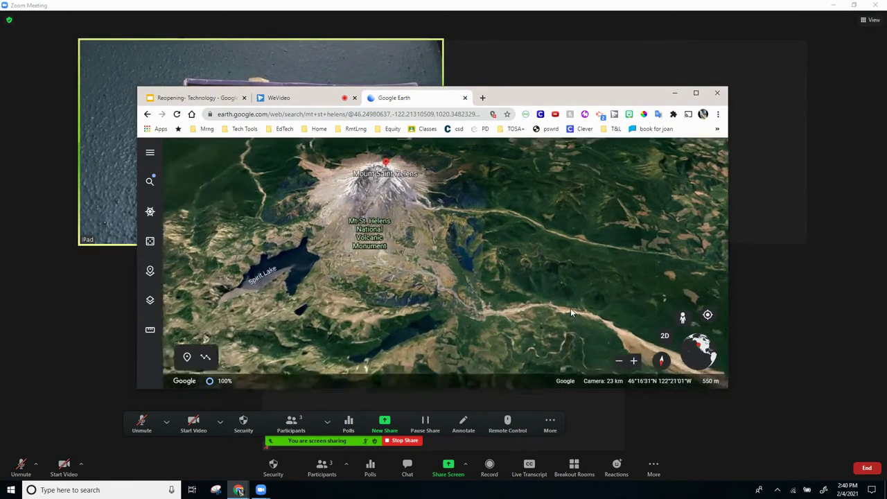
scroll(472, 312, up, 2)
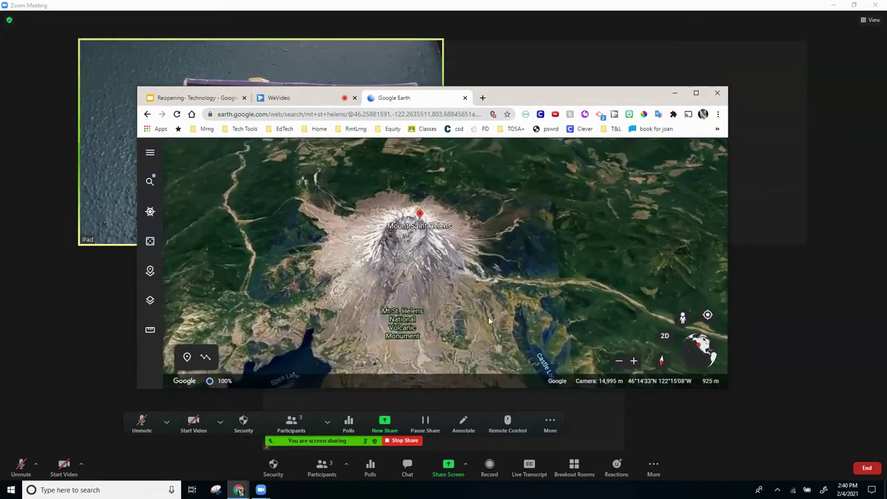
scroll(470, 284, up, 2)
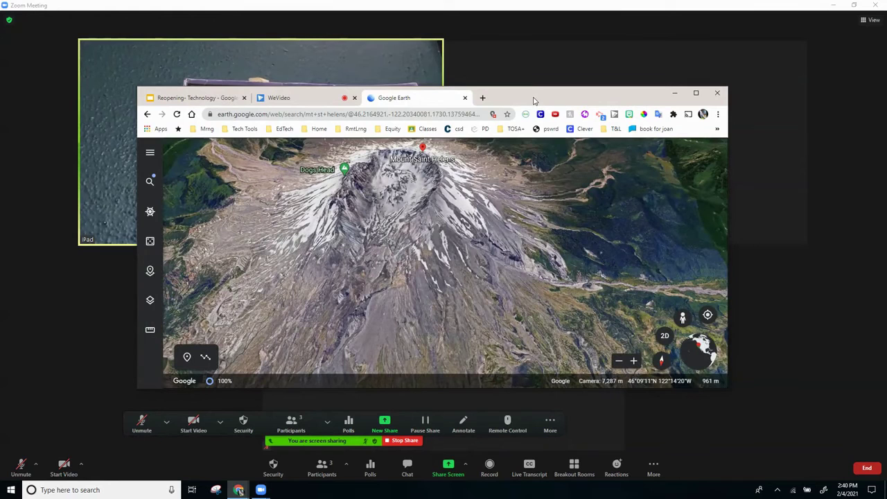
drag(535, 100, 576, 0)
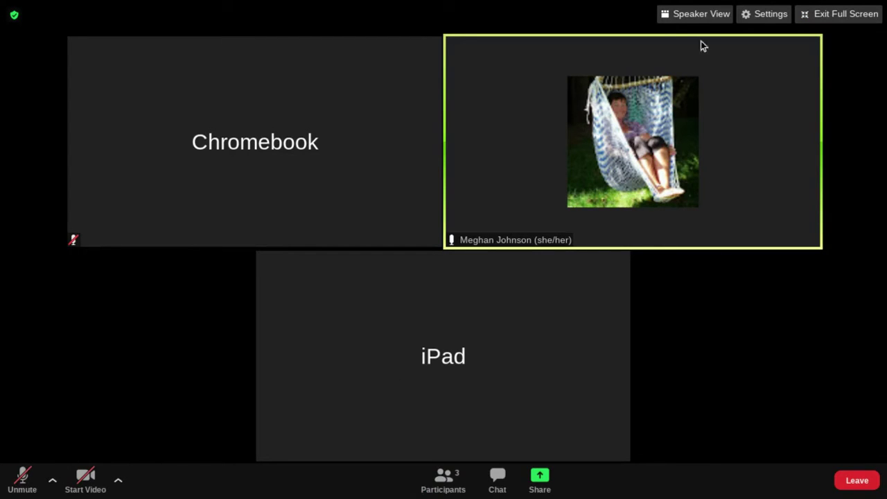
Change the Chromebook's full-screen meeting layout to Speaker View.
click(698, 19)
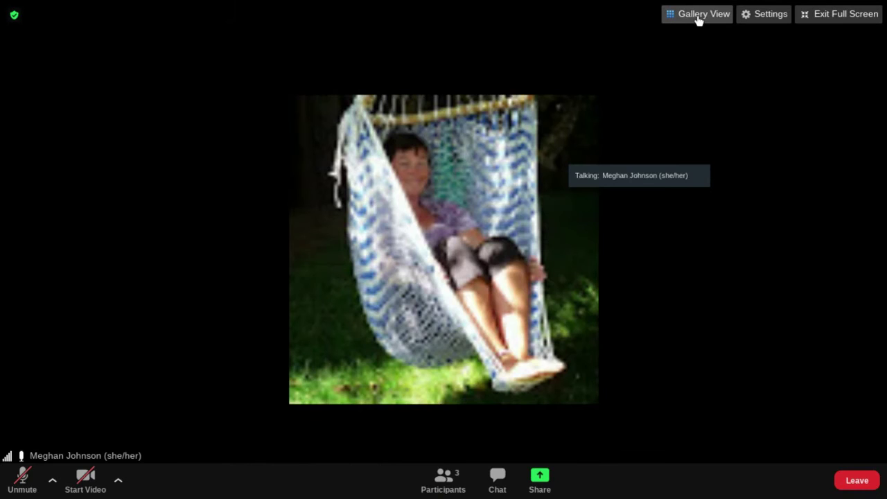
Switch the Chromebook to Gallery View and check the shared Google Earth screen both outside and in full screen.
click(698, 19)
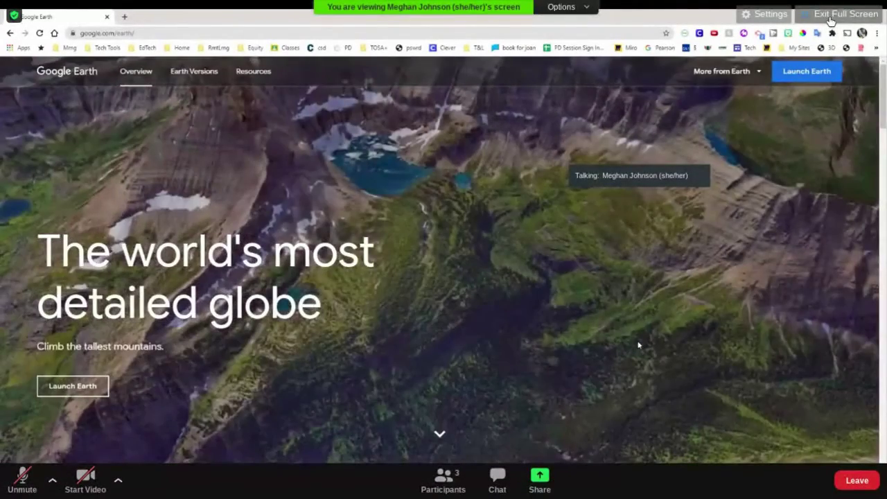
click(830, 16)
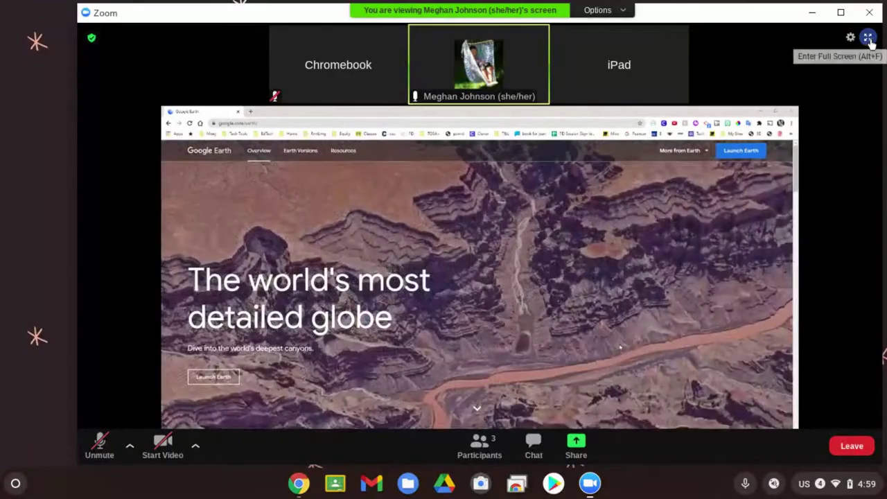
click(868, 38)
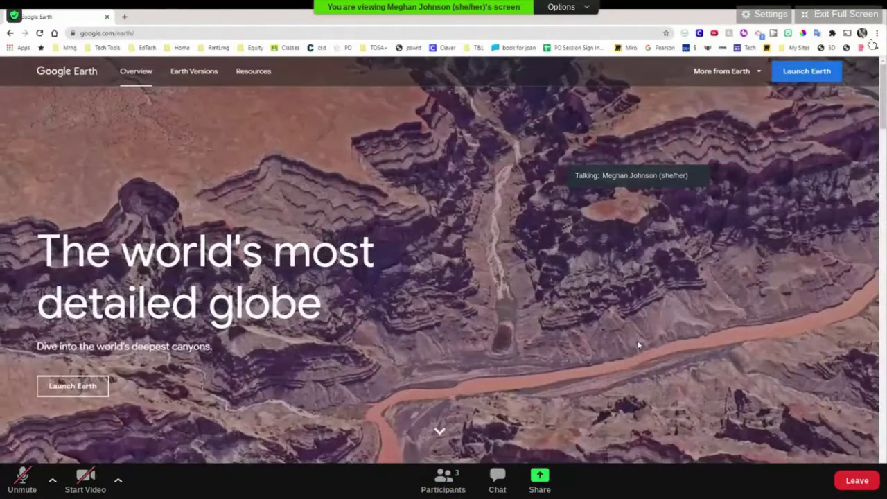
mouse_move(662, 183)
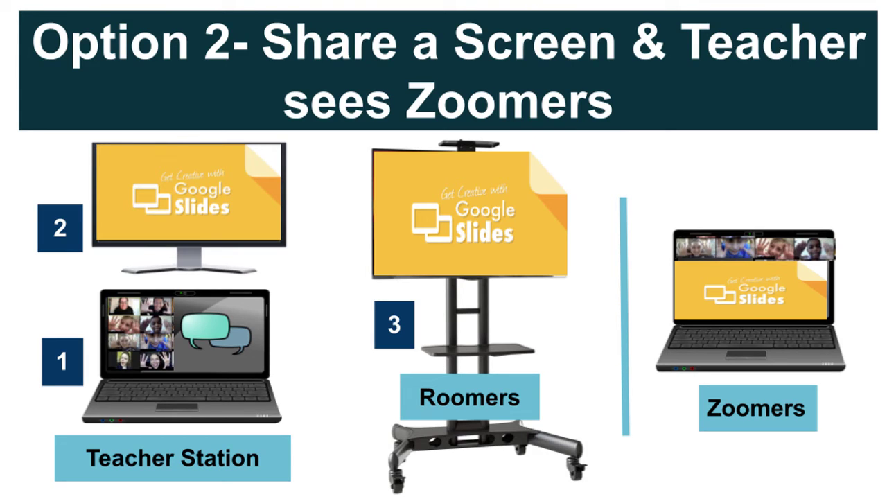
key(Right)
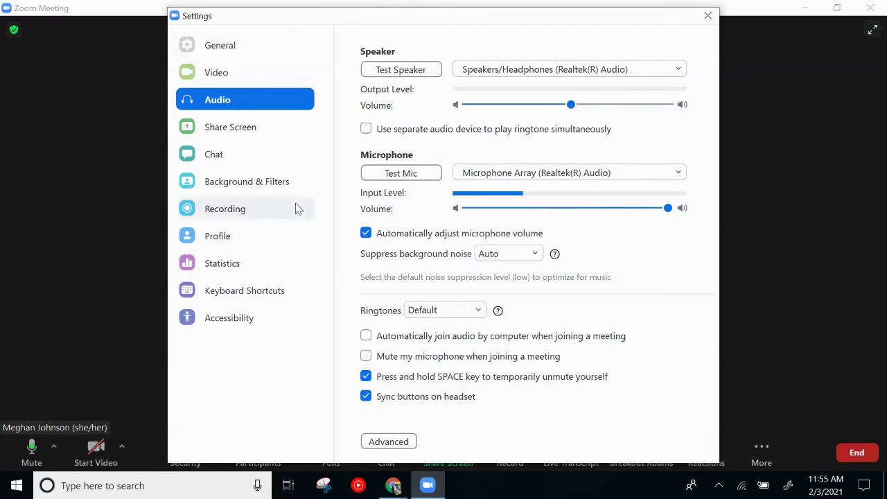
Enable Use dual monitors in Zoom's General settings.
click(244, 50)
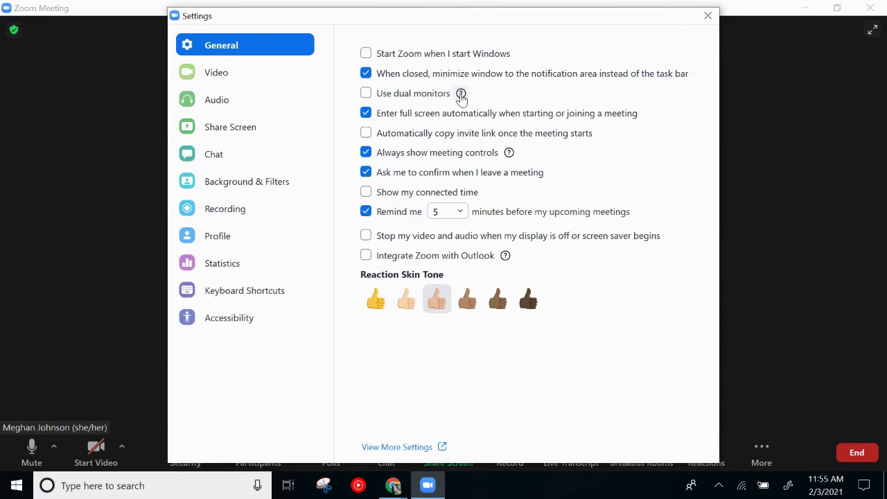
mouse_move(461, 97)
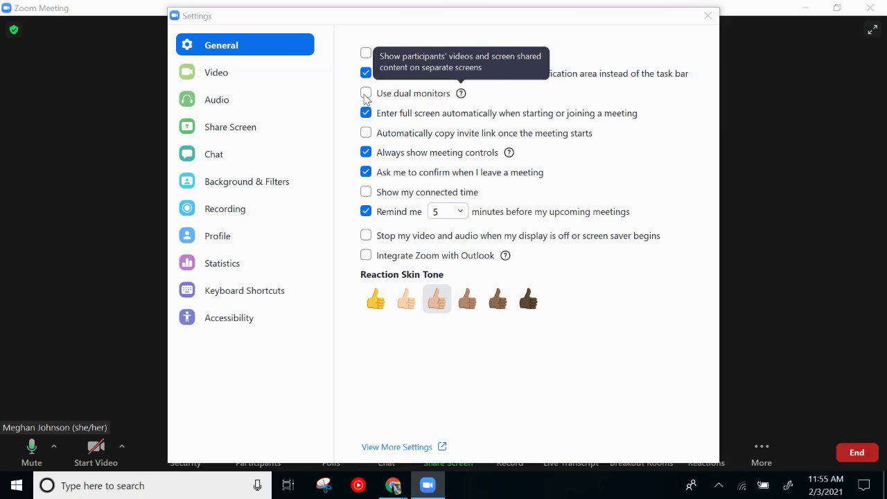
click(366, 95)
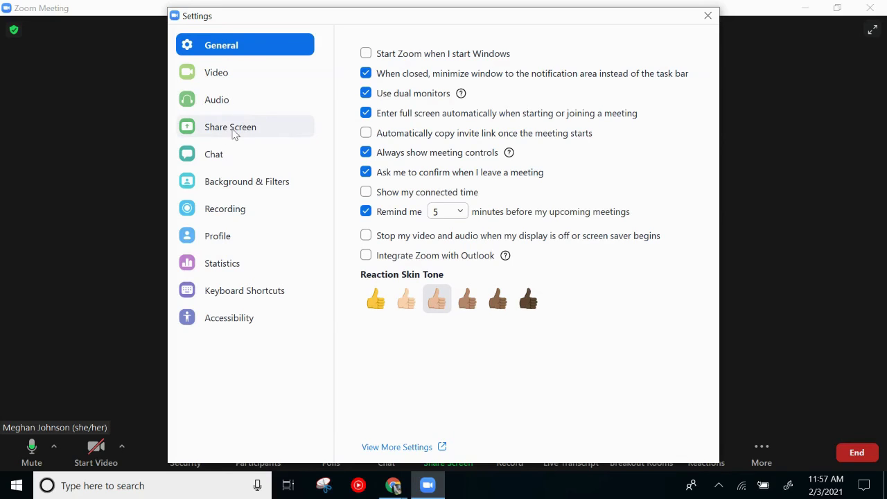
Review the Side-by-side mode option in the Share Screen settings.
click(233, 134)
mouse_move(422, 164)
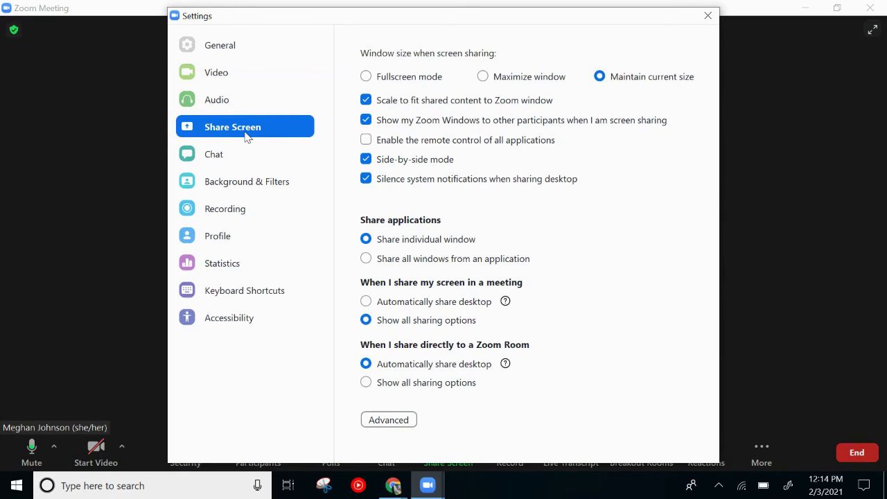
Try turning off Mirror my video in the Video settings, and toggle the option back.
click(239, 77)
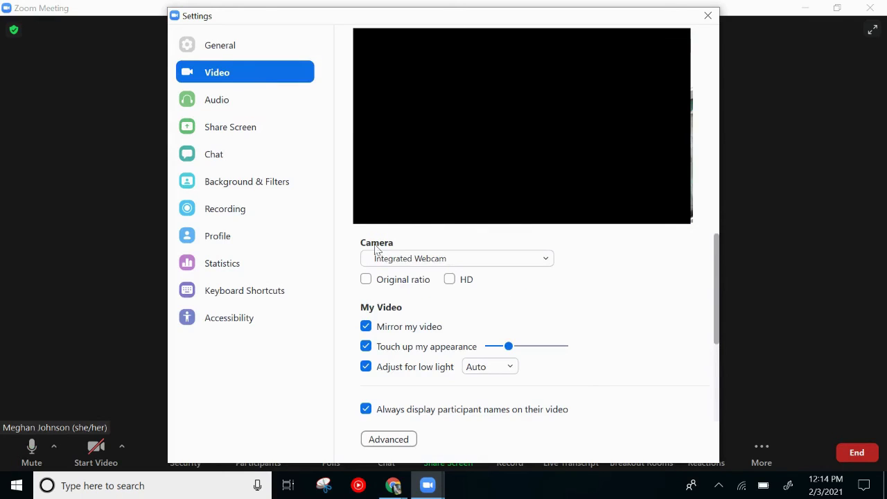
click(366, 327)
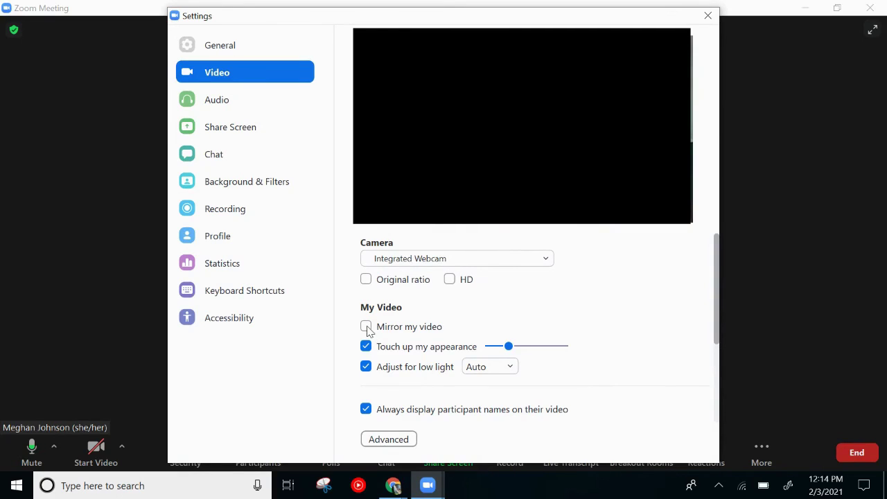
click(366, 326)
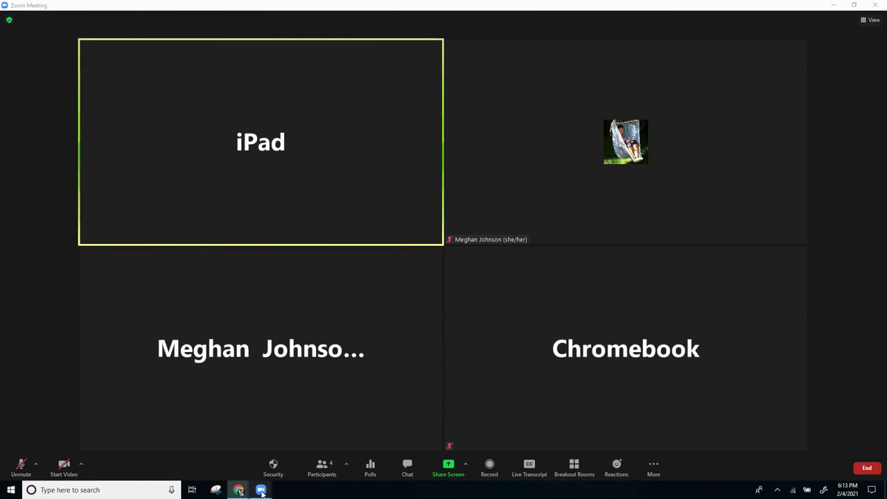
Bring up the Zoom Meeting window, restore it from maximized size and place it beside the Google Earth window.
mouse_move(263, 491)
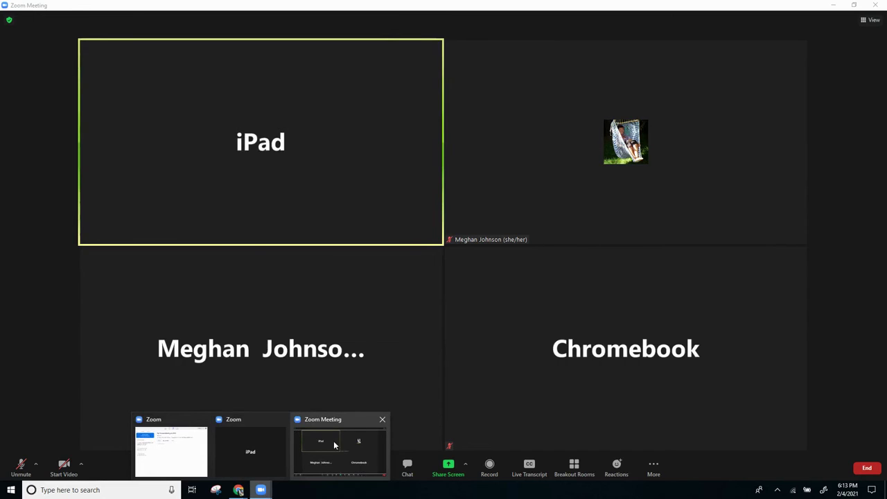
mouse_move(251, 447)
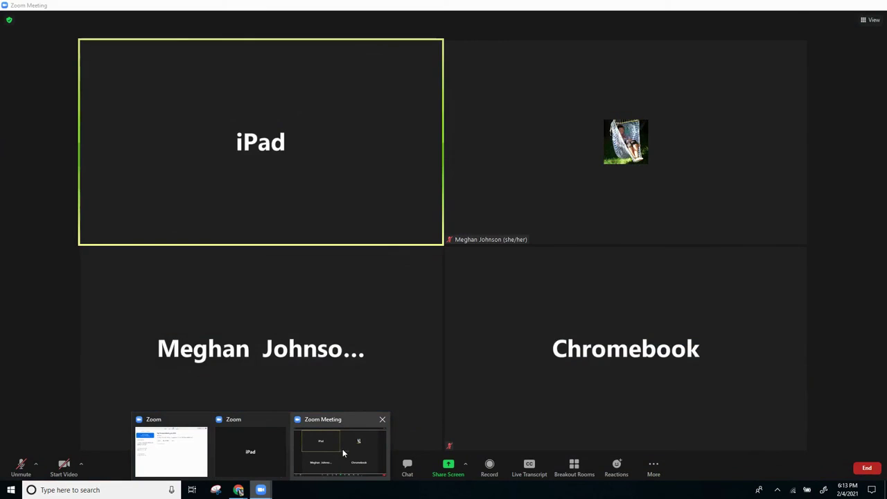
click(342, 448)
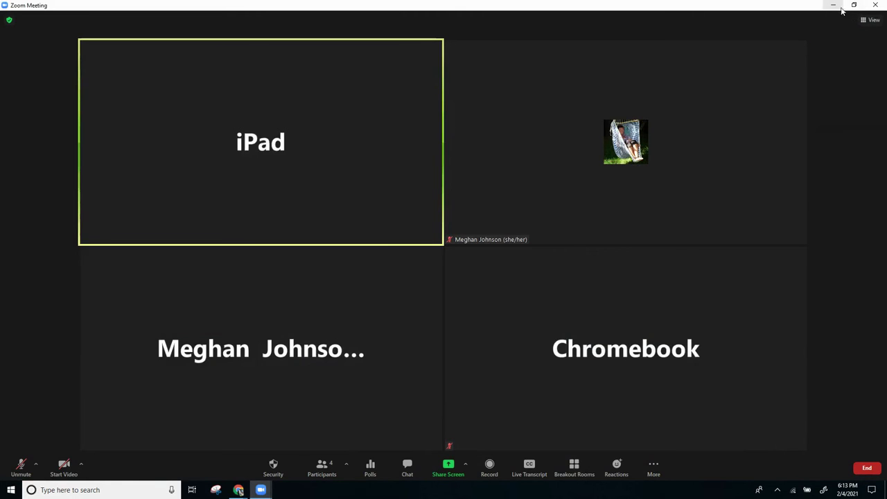
click(855, 5)
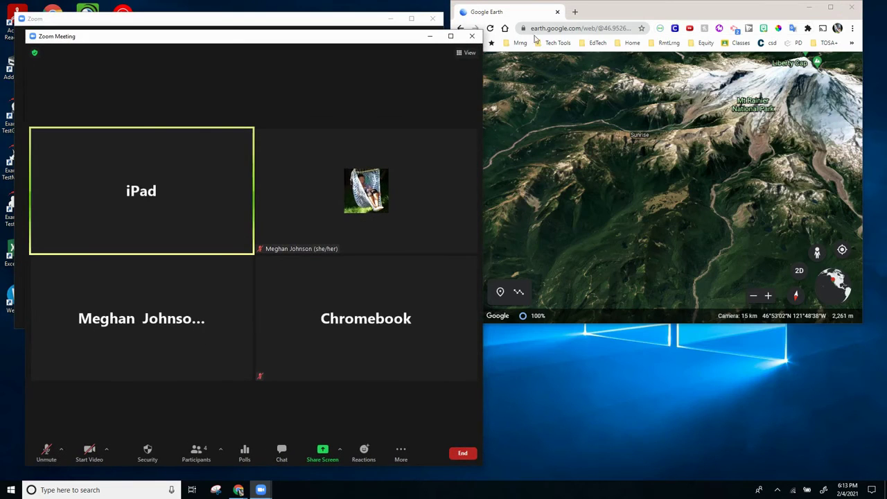
drag(389, 41, 378, 23)
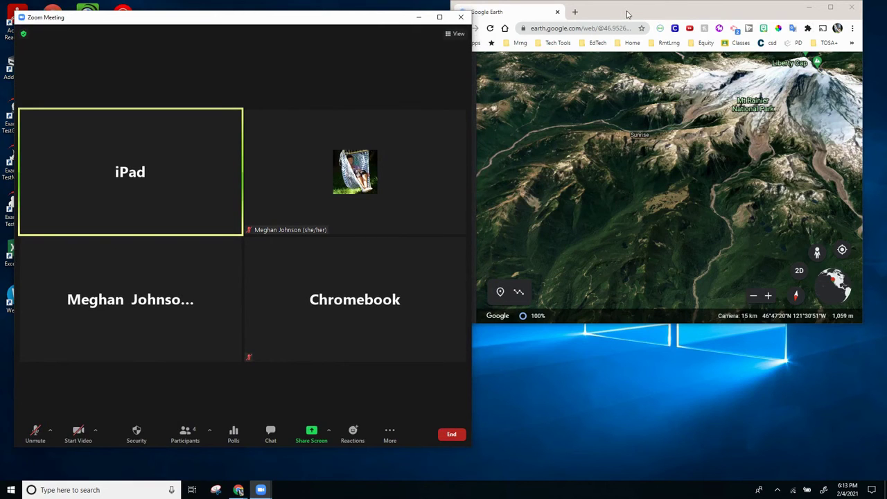
Place the Google Earth browser window next to the meeting window and reposition its map on Mount Rainier.
drag(627, 14, 635, 63)
drag(794, 143, 668, 191)
double_click(668, 191)
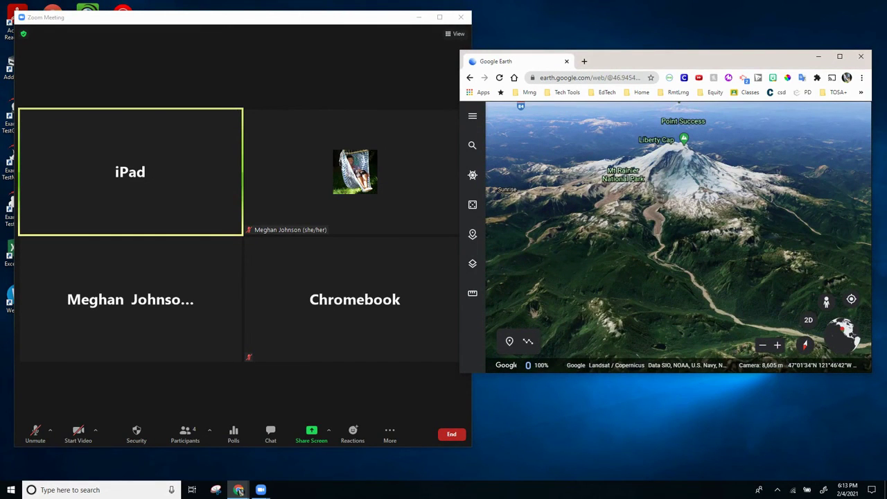
Share only the Google Earth - Google Chrome window with the meeting participants.
click(312, 433)
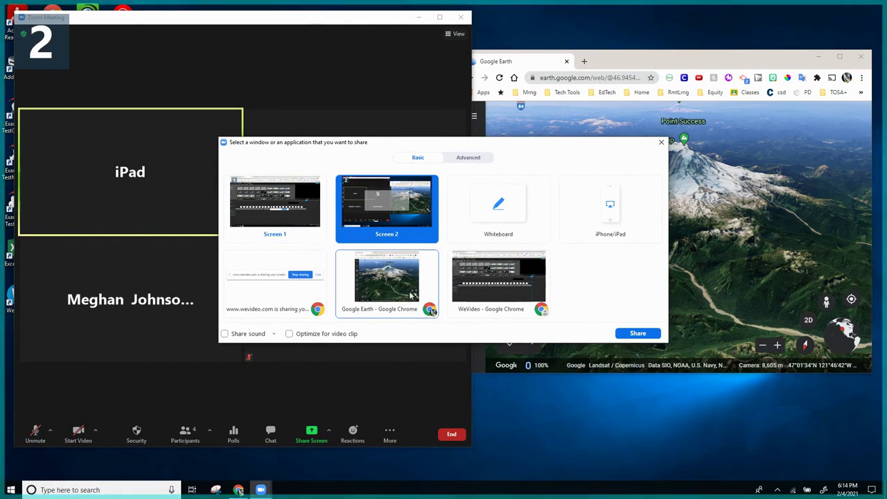
click(390, 298)
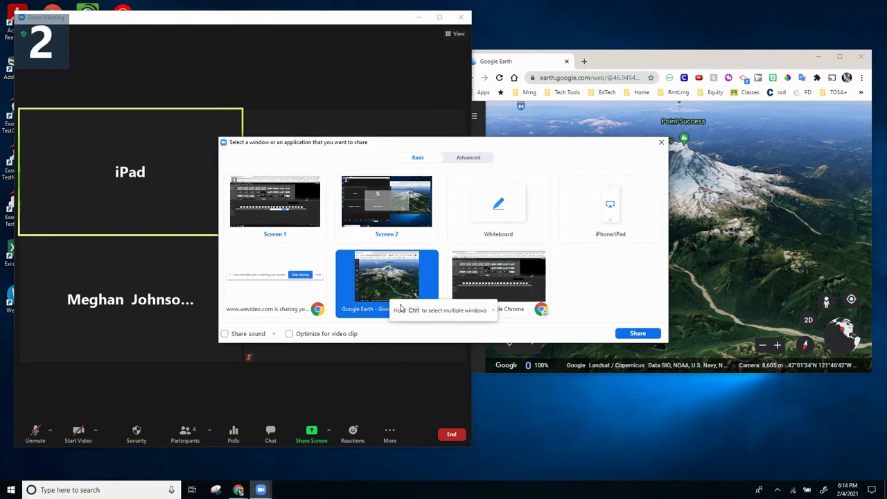
click(637, 333)
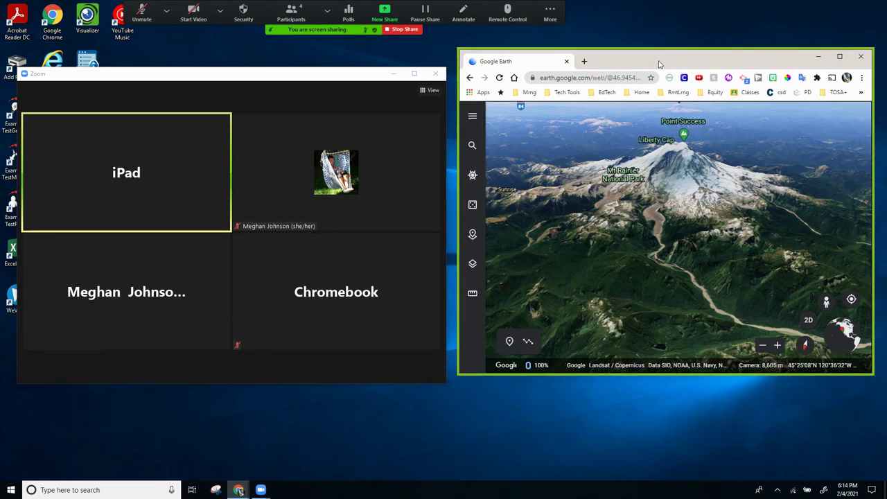
Move the shared Google Earth window and the Zoom participant video window off this desktop to another monitor.
drag(660, 65, 655, 0)
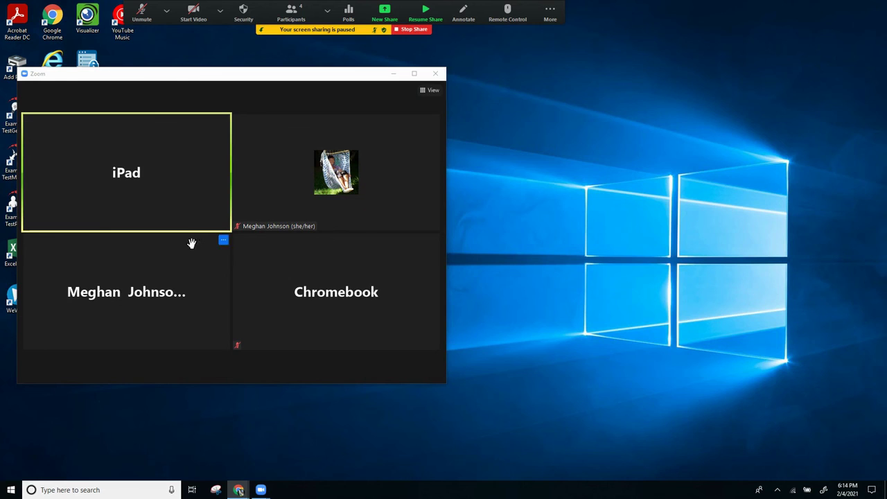
click(223, 76)
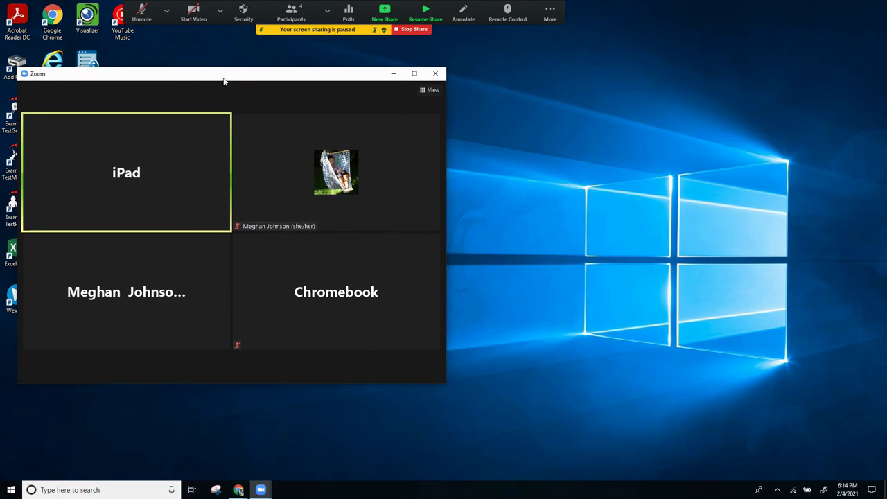
drag(223, 76, 215, 0)
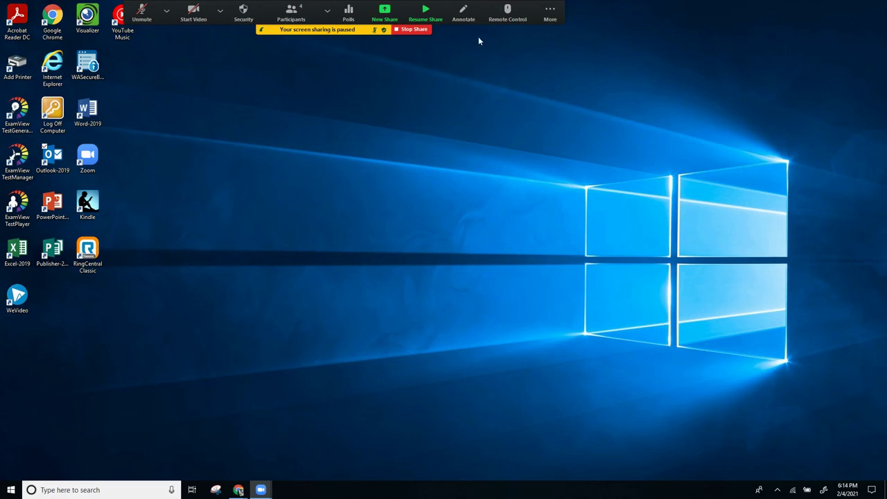
Open the Participants and Chat windows during the share and arrange them side by side on the desktop.
click(291, 12)
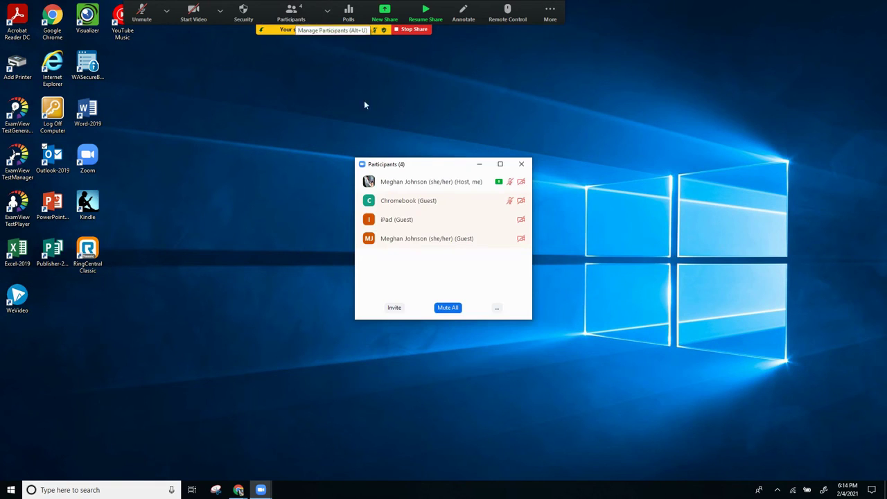
click(551, 13)
click(555, 32)
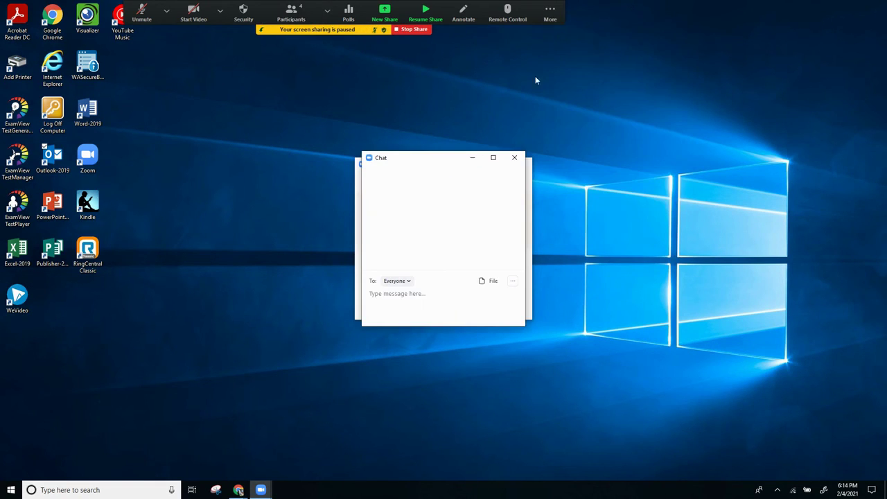
drag(458, 159, 241, 175)
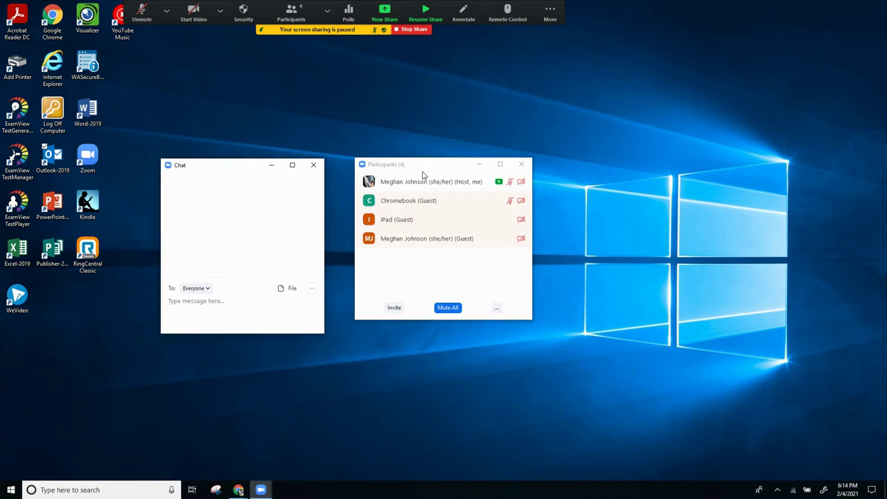
drag(432, 165, 470, 169)
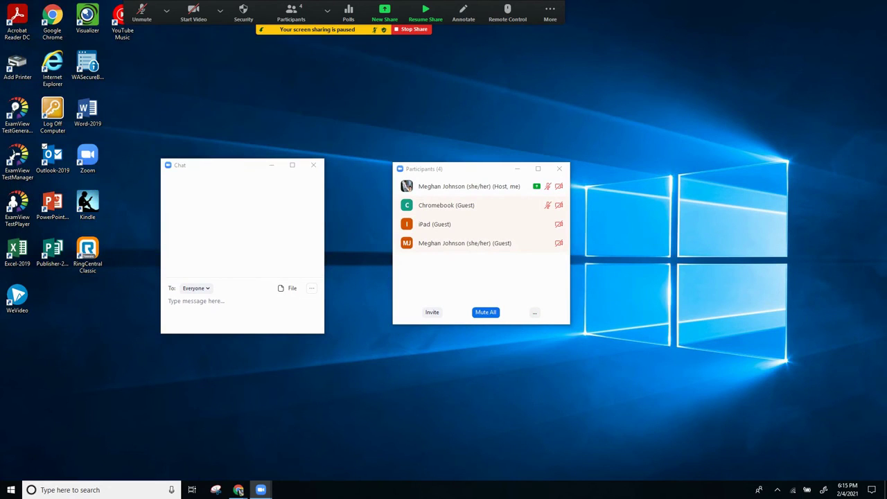
Bring the Google Earth window back from the other monitor onto the desktop with the Chat and Participants windows.
click(238, 490)
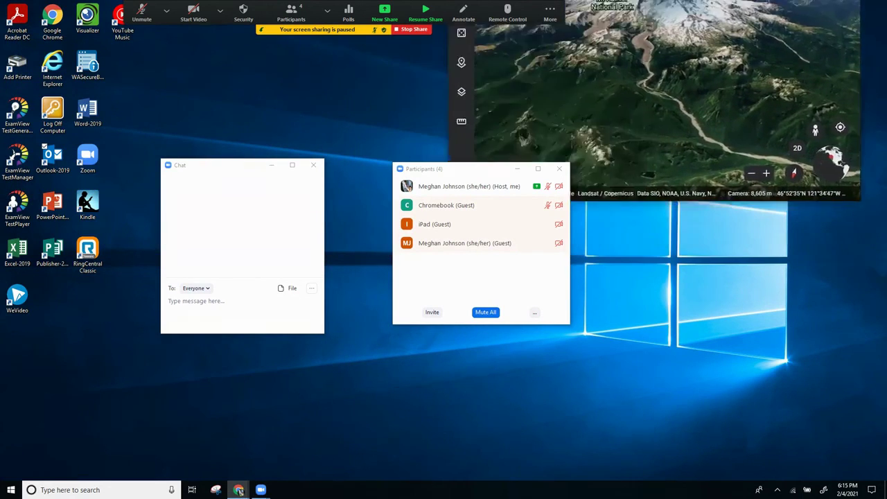
click(239, 490)
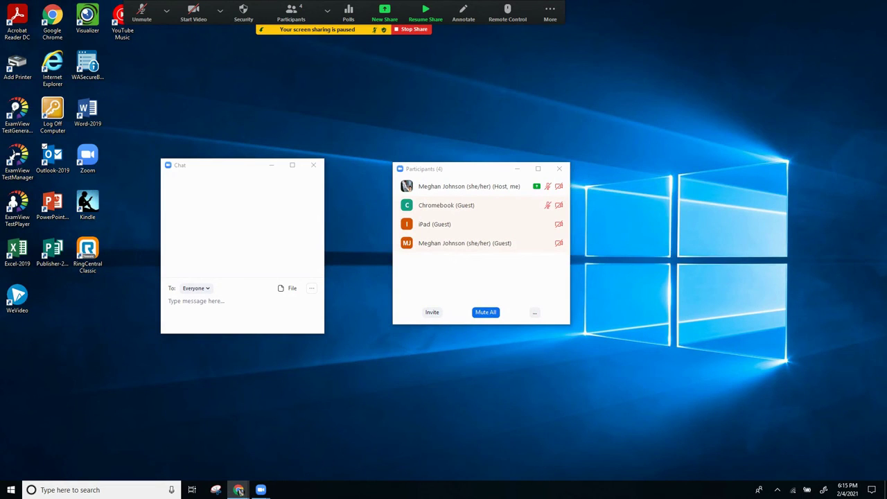
click(239, 490)
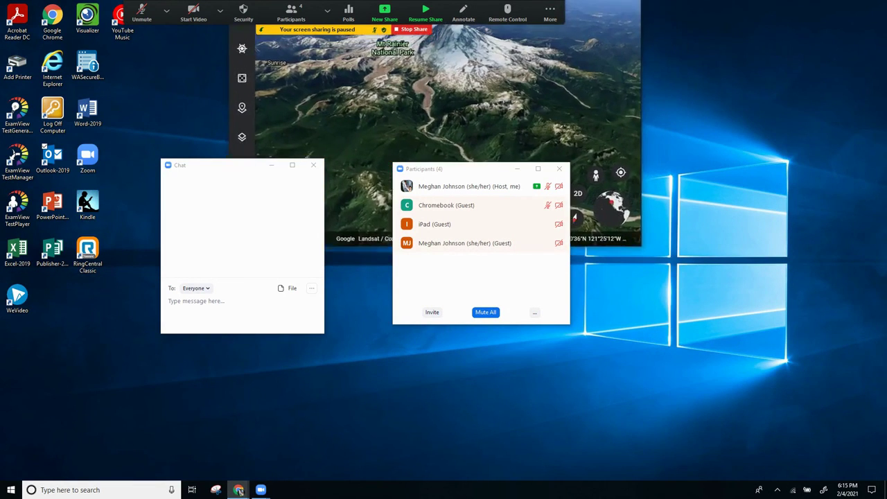